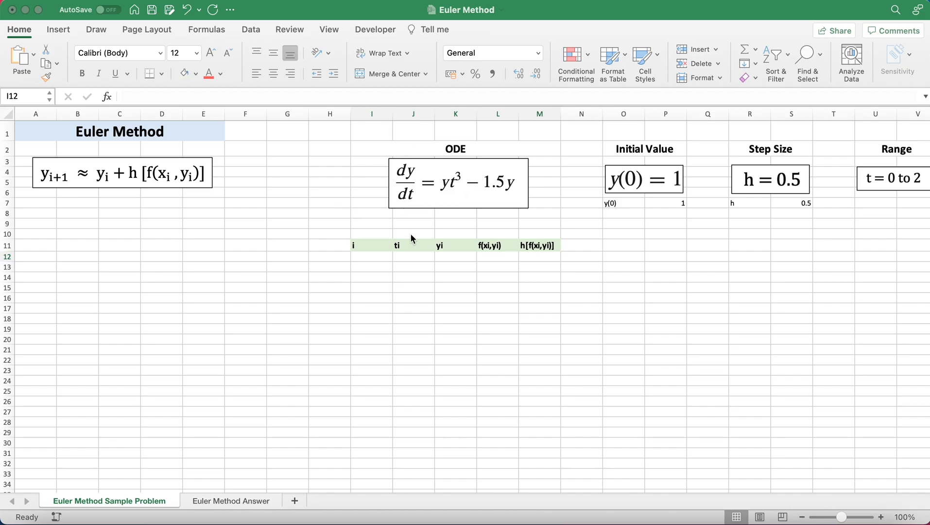
- Fill the first iteration row with i = 1 in I12, ti = 0 in J12 and yi = 1 in K12
scroll(470, 192, "right", 4)
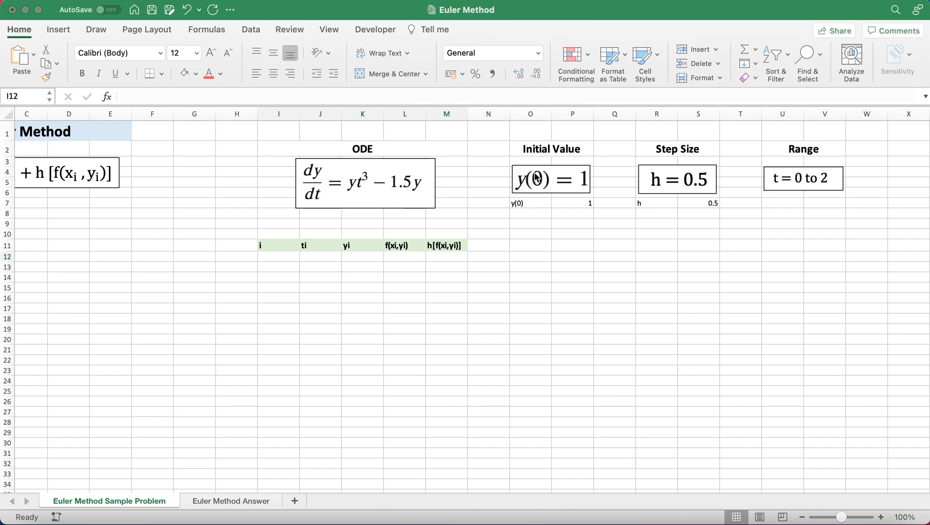
scroll(543, 193, "right", 2)
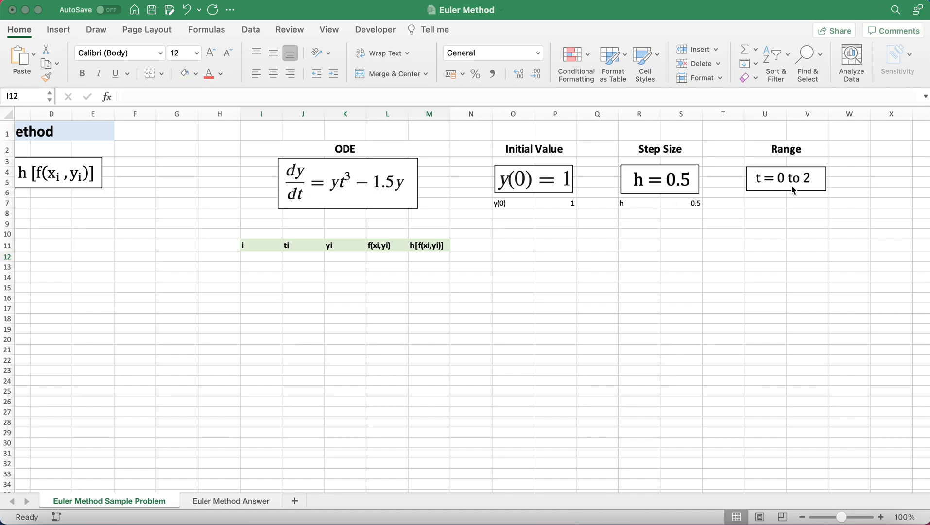
scroll(511, 228, "left", 3)
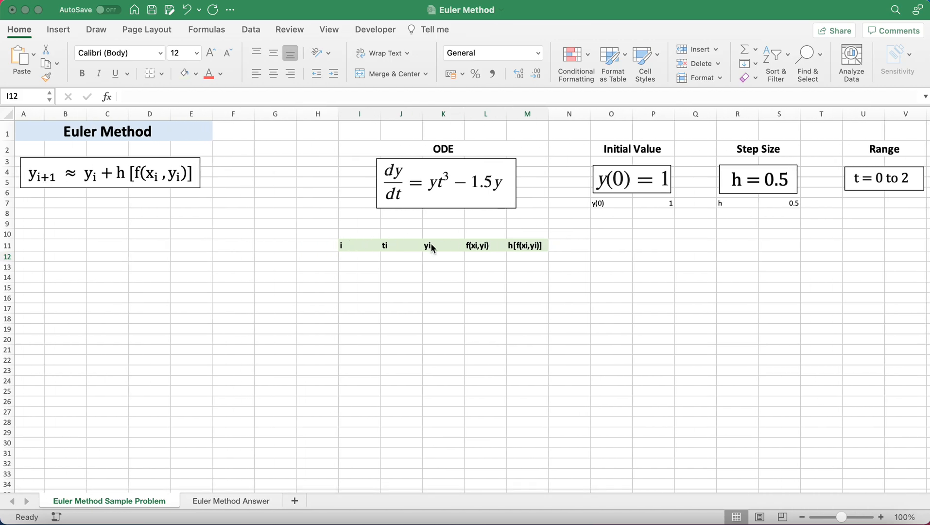
left_click(353, 254)
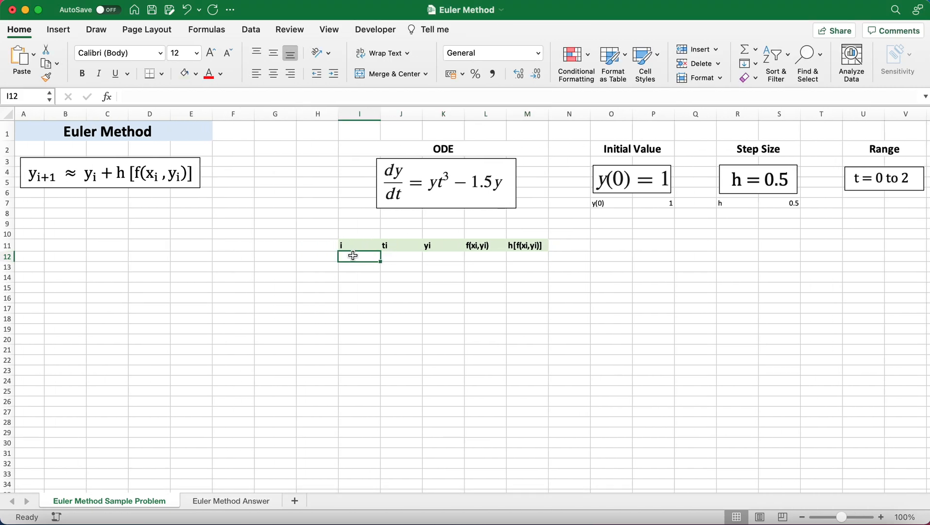
type("1")
key("Return")
left_click(403, 255)
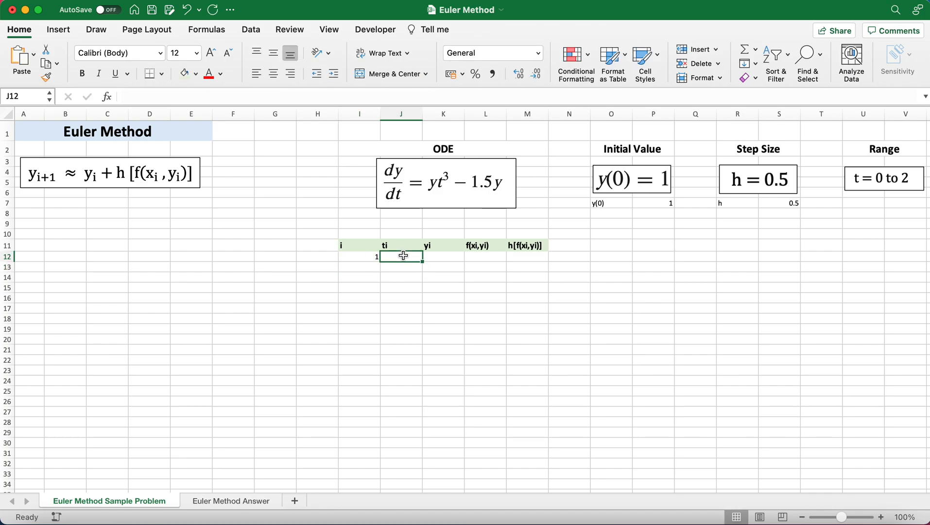
type("0")
key("Return")
left_click(437, 257)
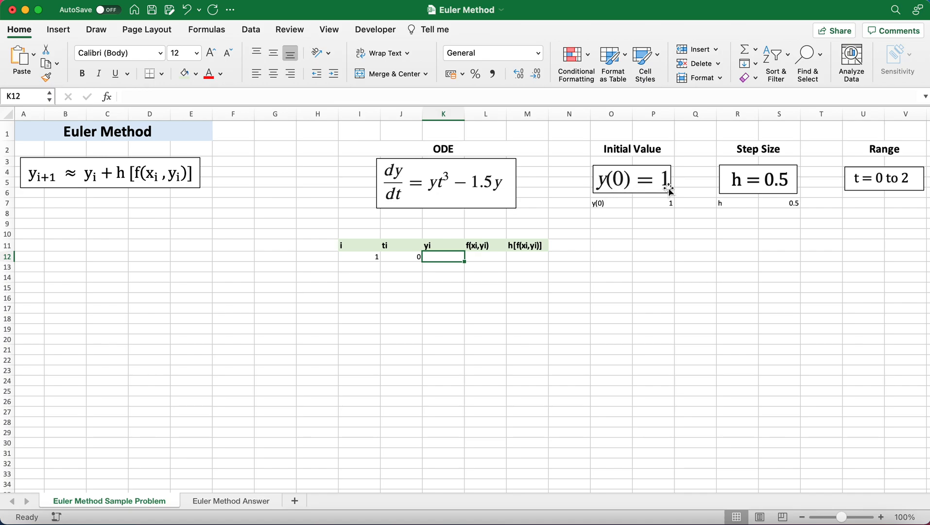
type("1")
- Enter the ODE formula =(K12*(J12^3))-(1.5*K12) in cell L12 under f(xi,yi)
left_click(477, 258)
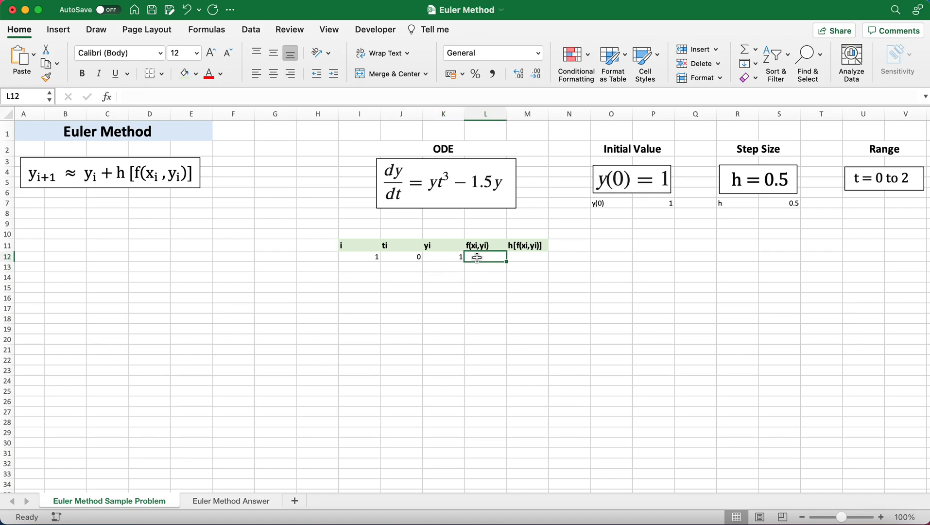
type("=")
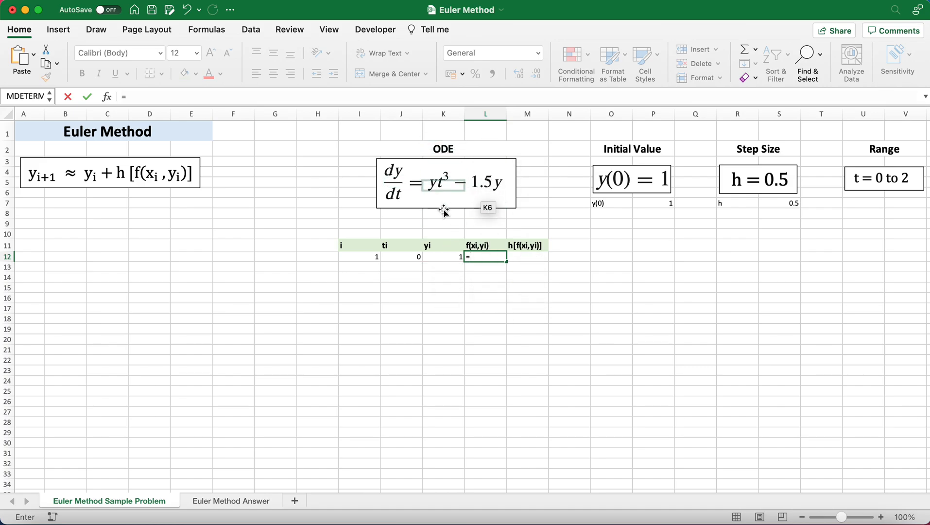
type("(")
left_click(444, 257)
type("*")
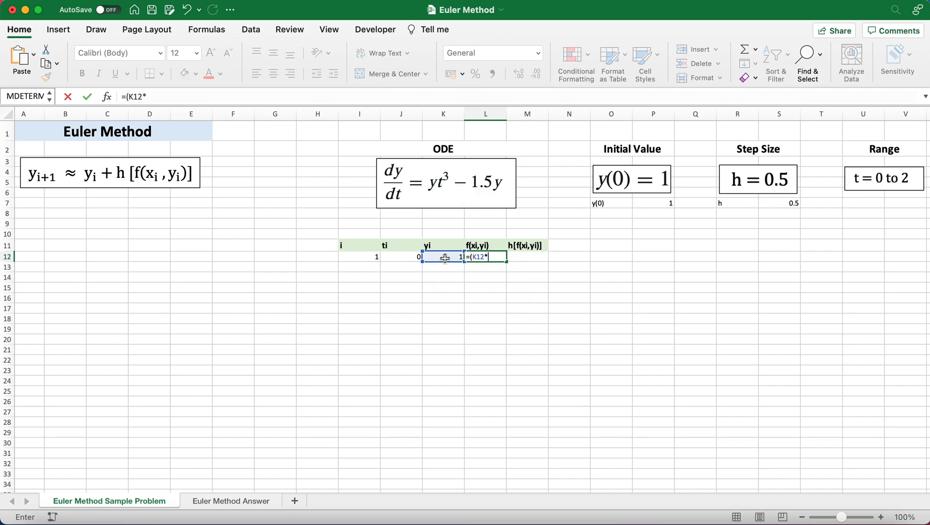
type("(")
left_click(402, 258)
type("^3))-")
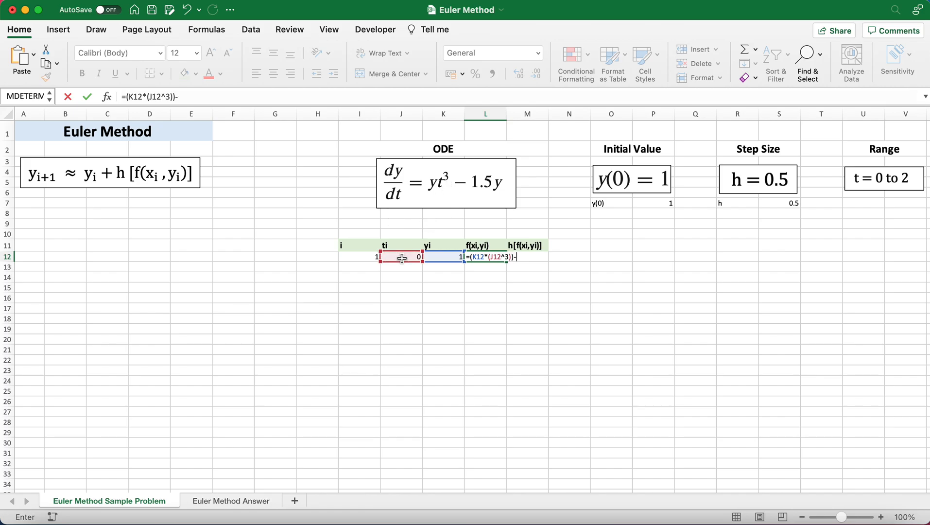
type("(1.5*")
left_click(447, 258)
type(")")
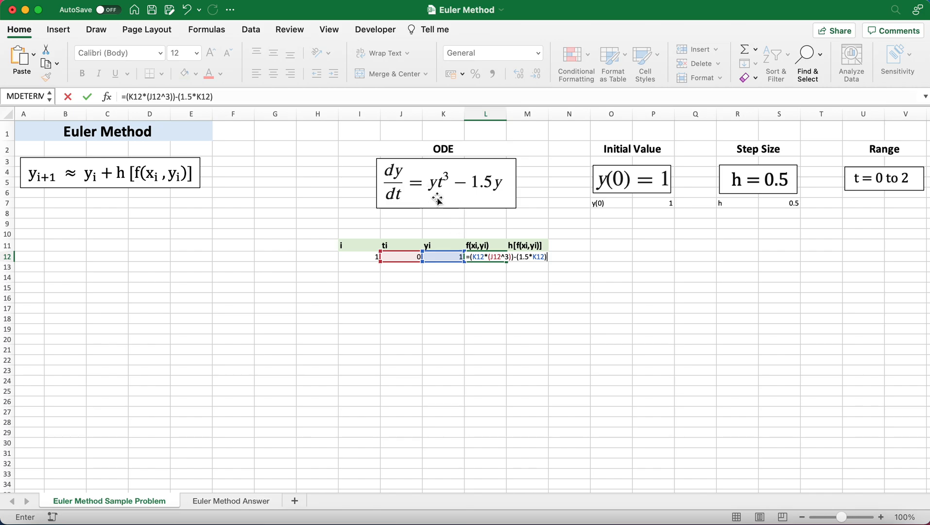
key("Return")
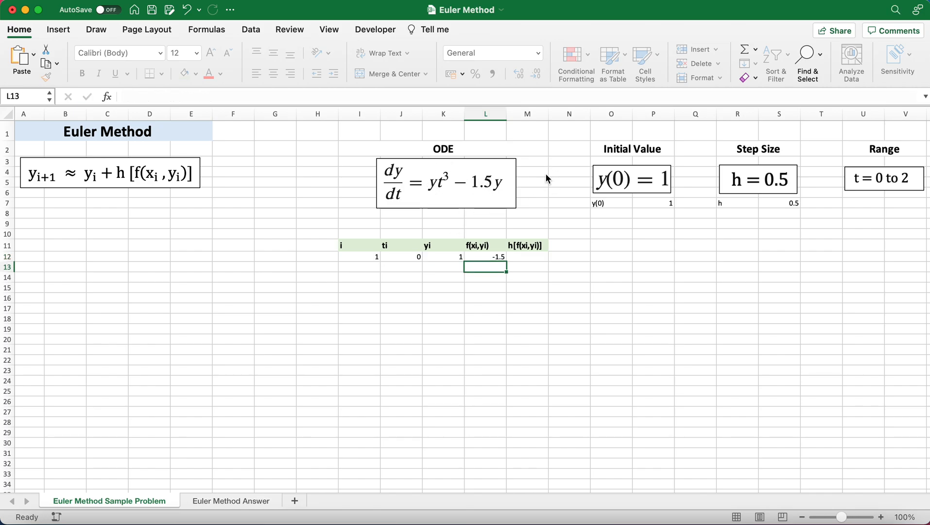
- Enter =L12*$S$7 in cell M12 under h[f(xi,yi)], with an absolute reference to the step size
left_click(531, 257)
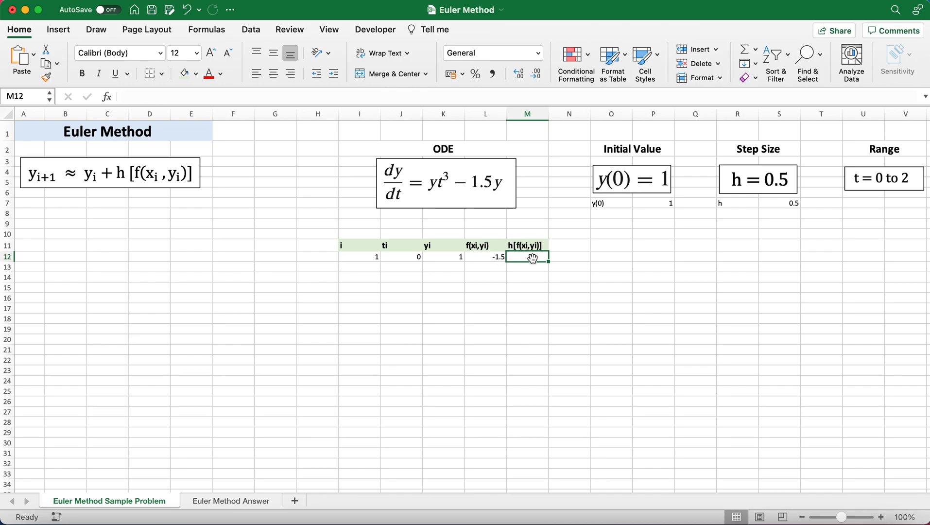
type("=")
key("Left")
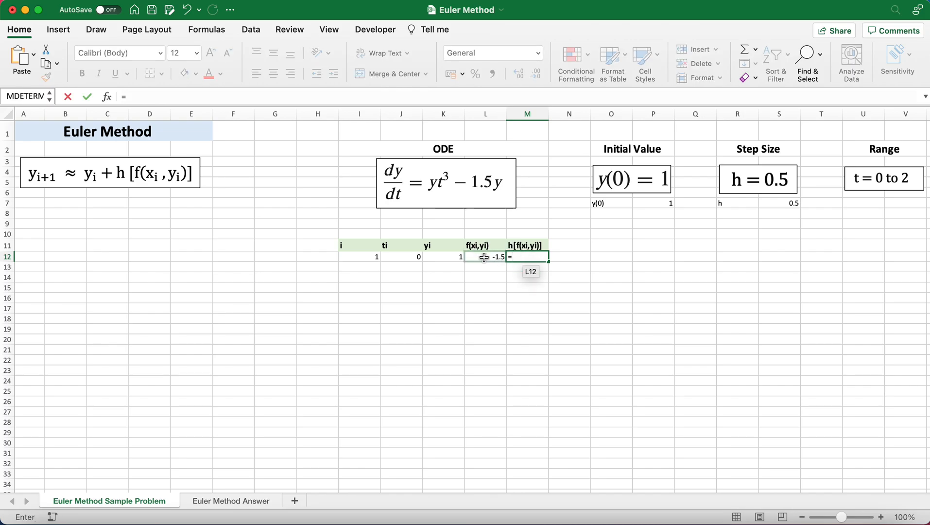
left_click(146, 97)
type("*")
left_click(780, 203)
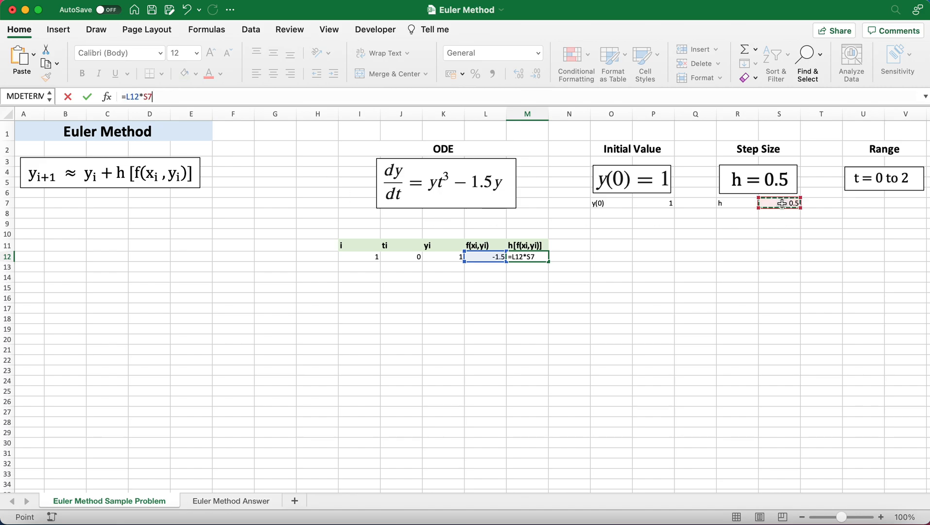
left_click(148, 96)
type("$")
key("Left")
key("Left")
type("$")
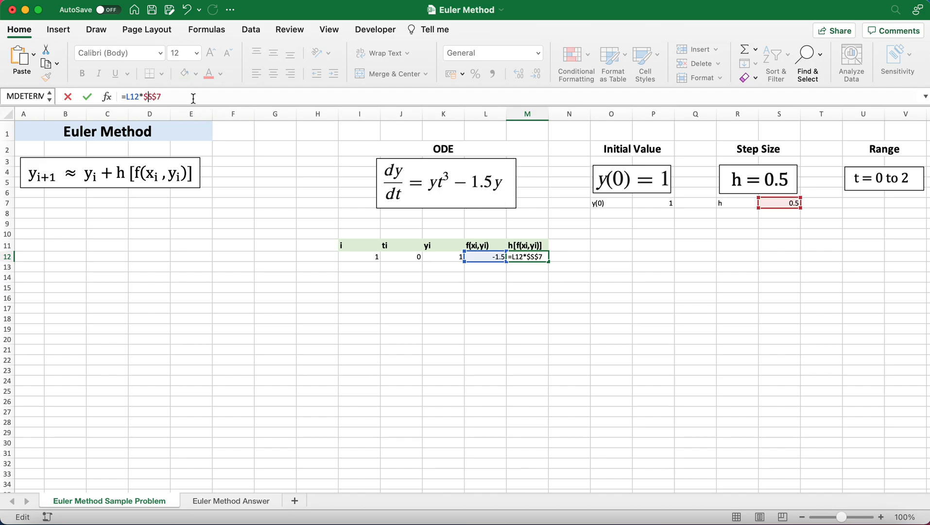
key("Return")
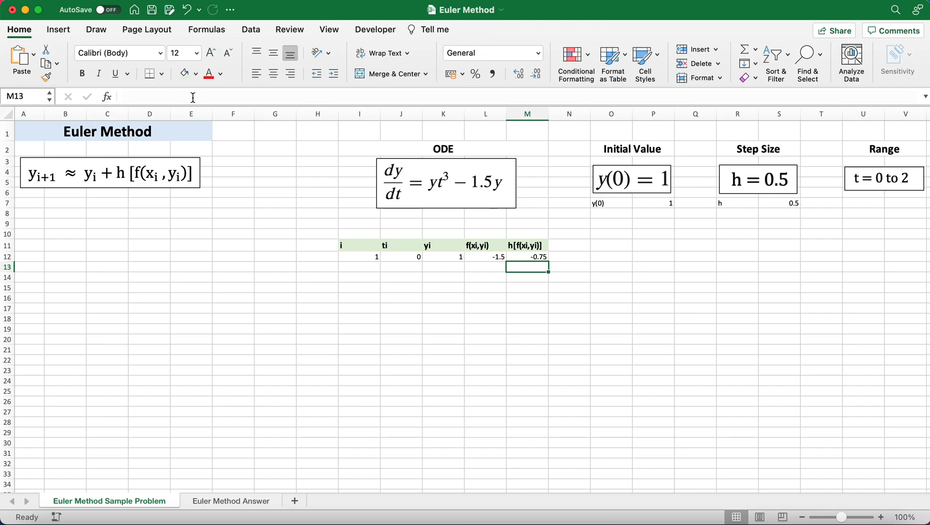
- Start the second iteration row with i = 2 in I13 and the formula =J12+$S$7 in J13
left_click(355, 265)
type("2")
key("Return")
left_click(402, 267)
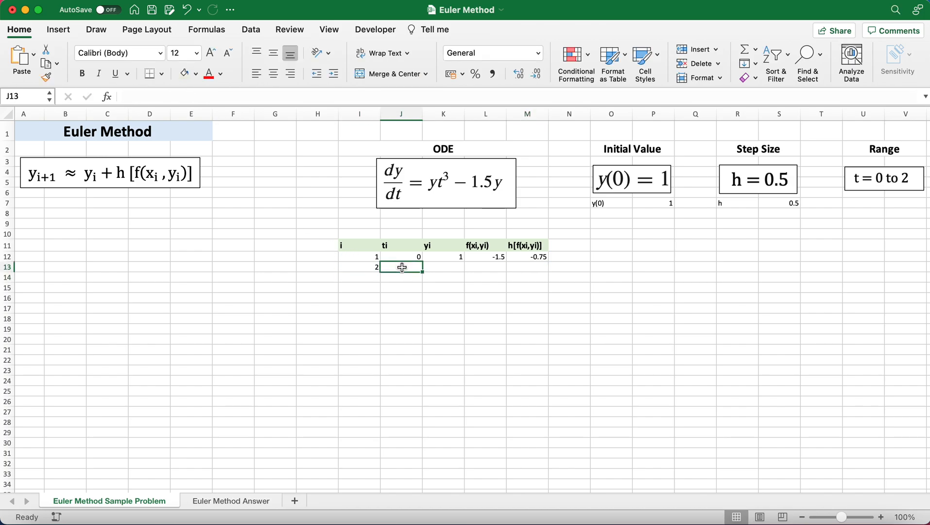
type("=")
left_click(395, 253)
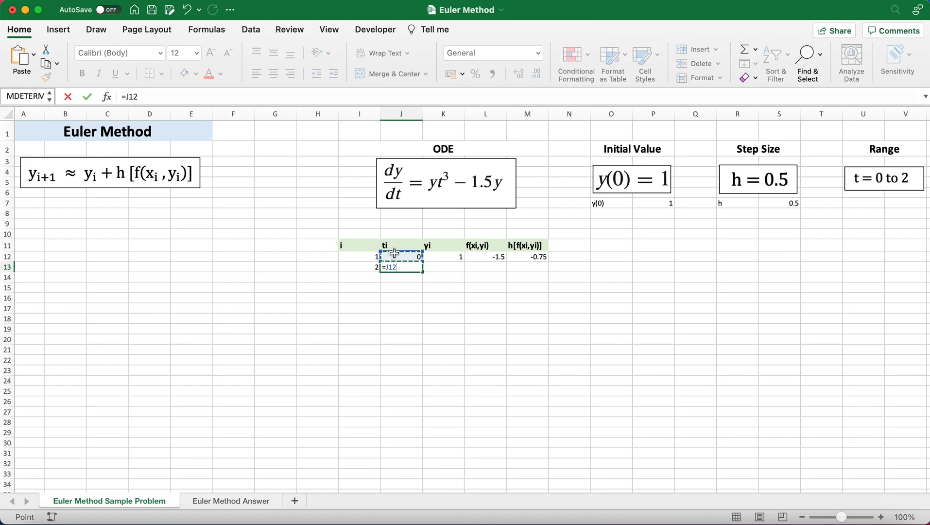
type("+")
left_click(784, 204)
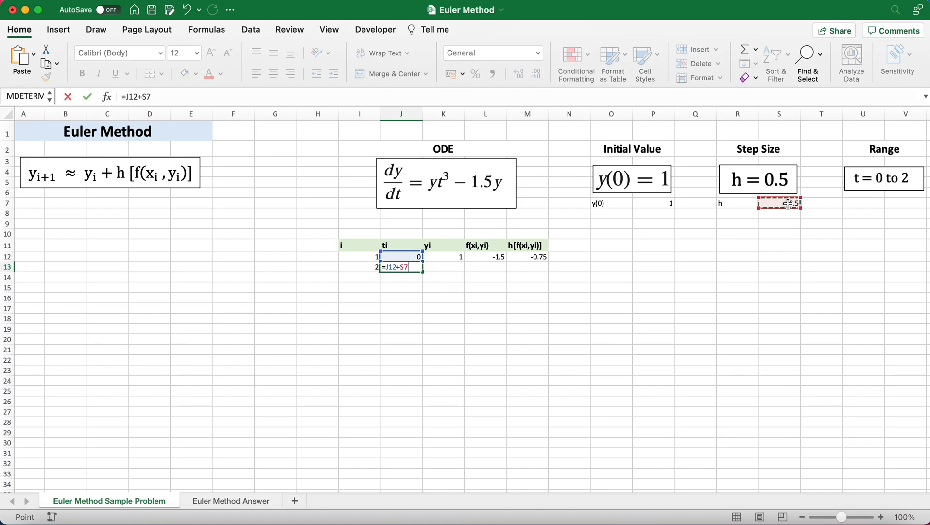
left_click(147, 97)
type("$S$")
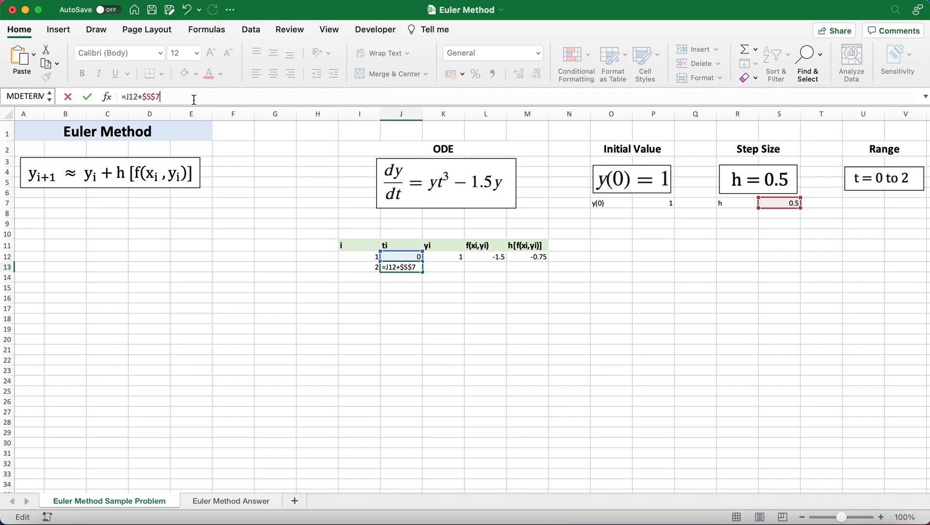
key("Return")
- Enter the Euler update formula =K12+M12 in cell K13 under yi
left_click(441, 268)
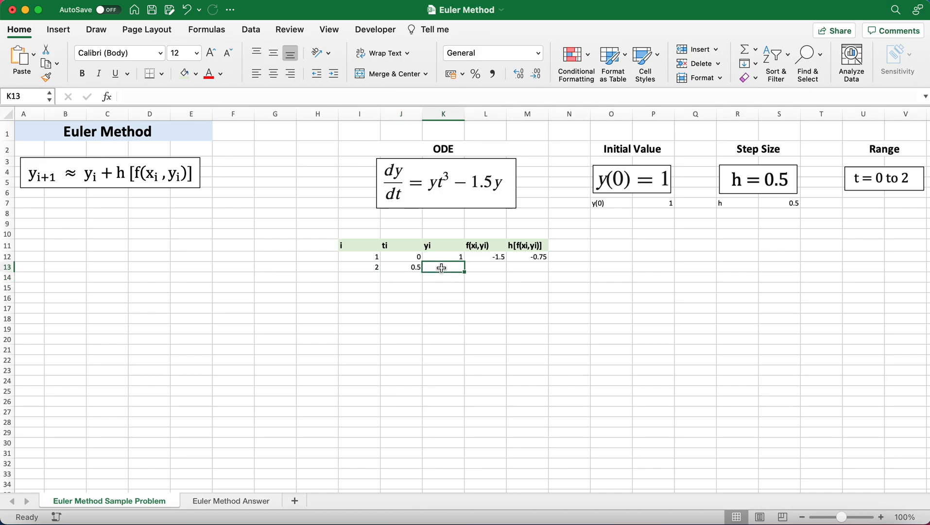
type("=")
left_click(443, 254)
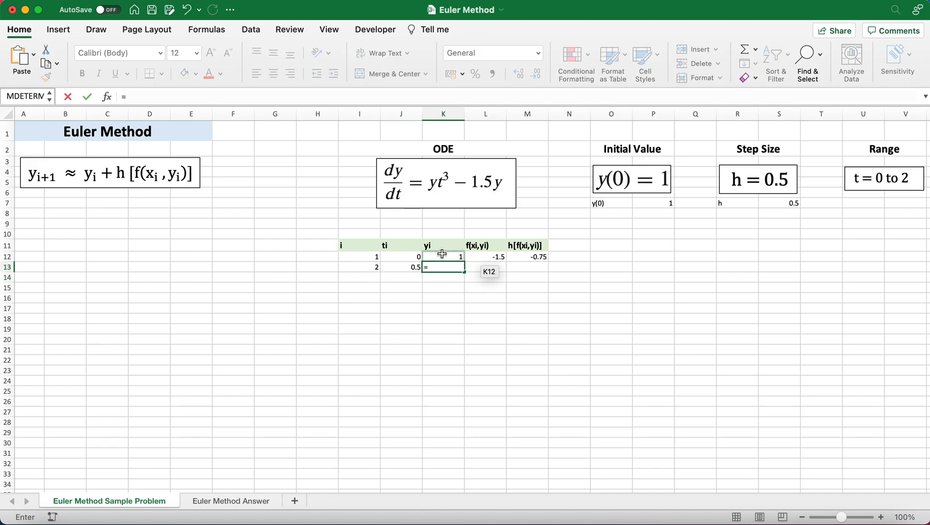
type("+")
left_click(536, 258)
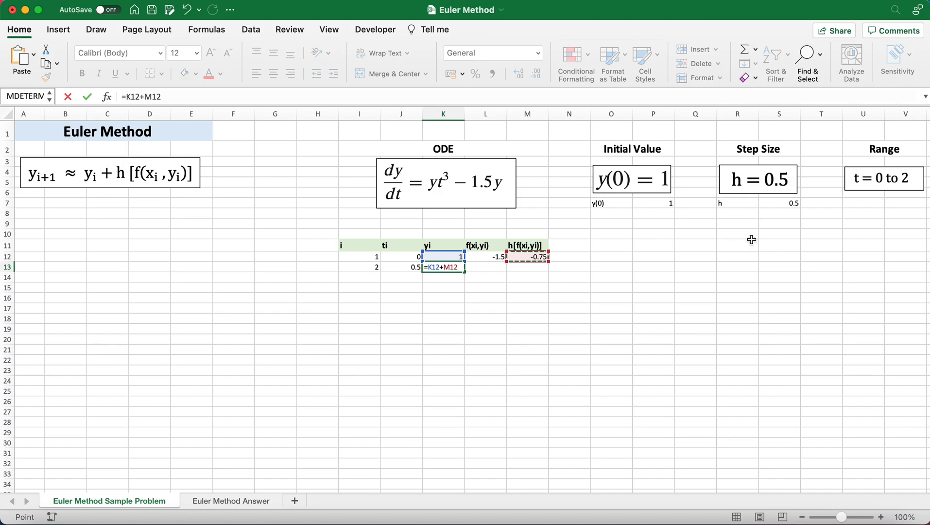
key("Return")
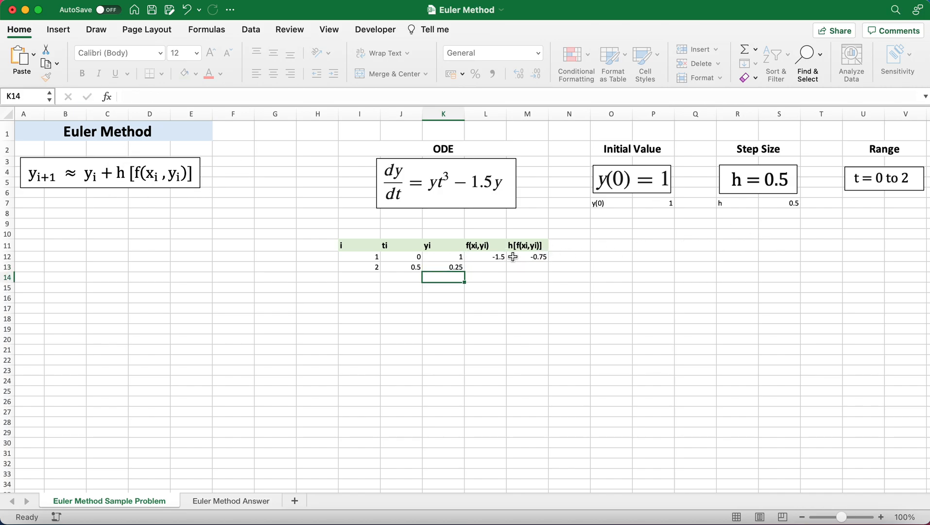
- Copy the formulas of L12:M12 down to row 13, and extend the range I13:M13 down through row 16
left_click_drag(485, 256, 538, 269)
left_click(411, 266)
left_click_drag(358, 266, 547, 268)
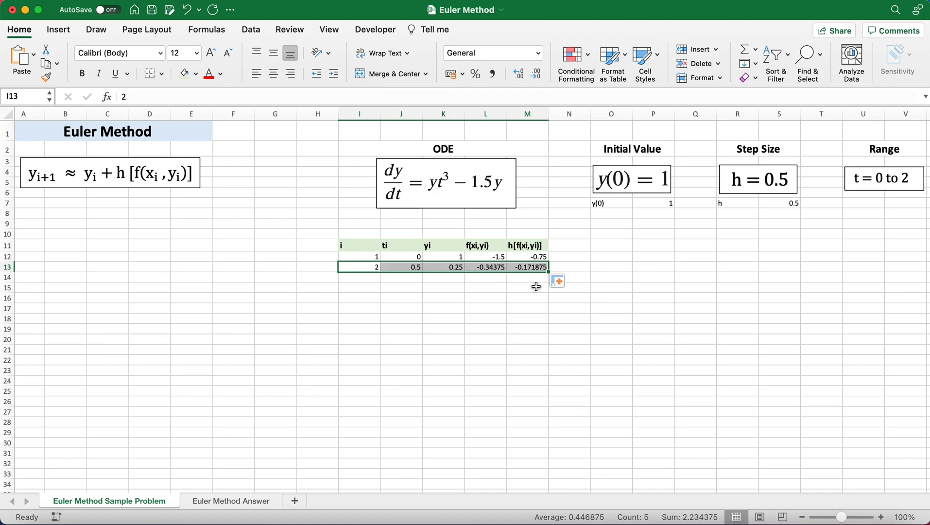
left_click_drag(549, 271, 543, 301)
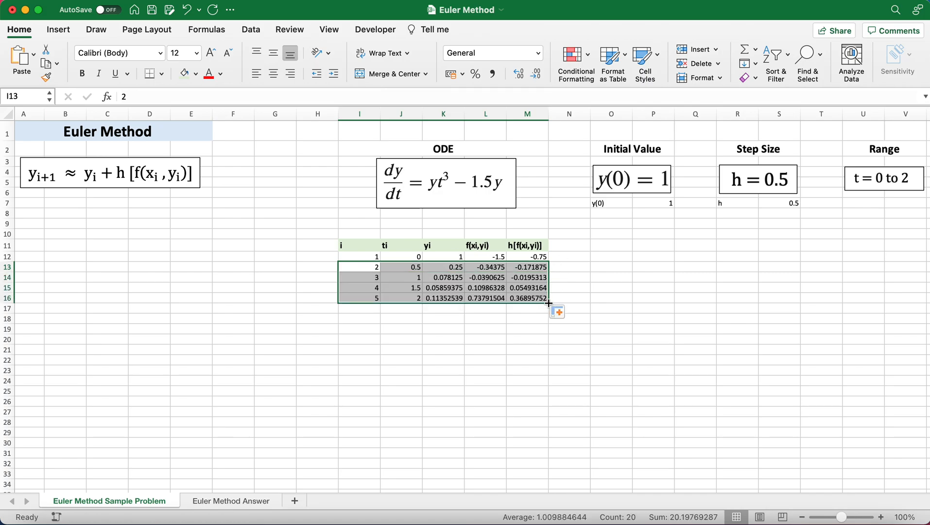
left_click(614, 315)
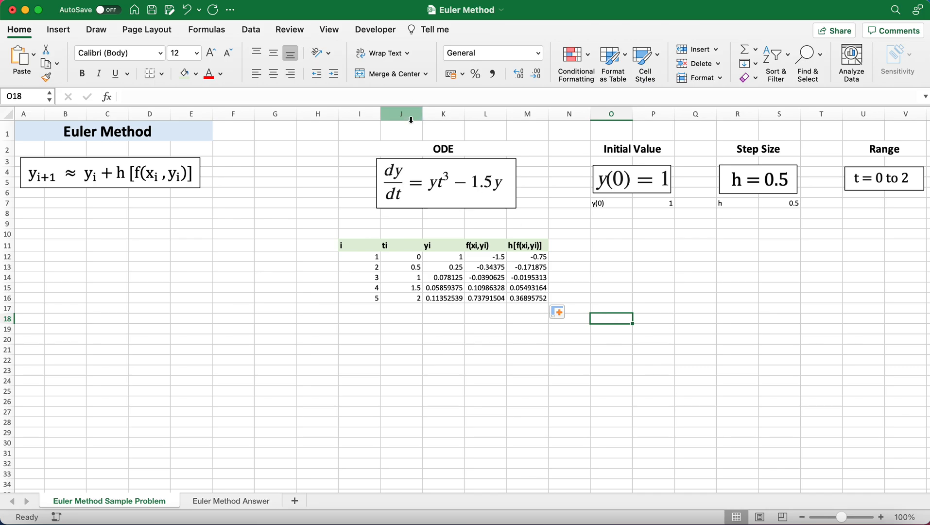
- Insert an empty scatter chart with smooth lines and no markers, and place it beside the table under the initial value and step size
left_click(635, 265)
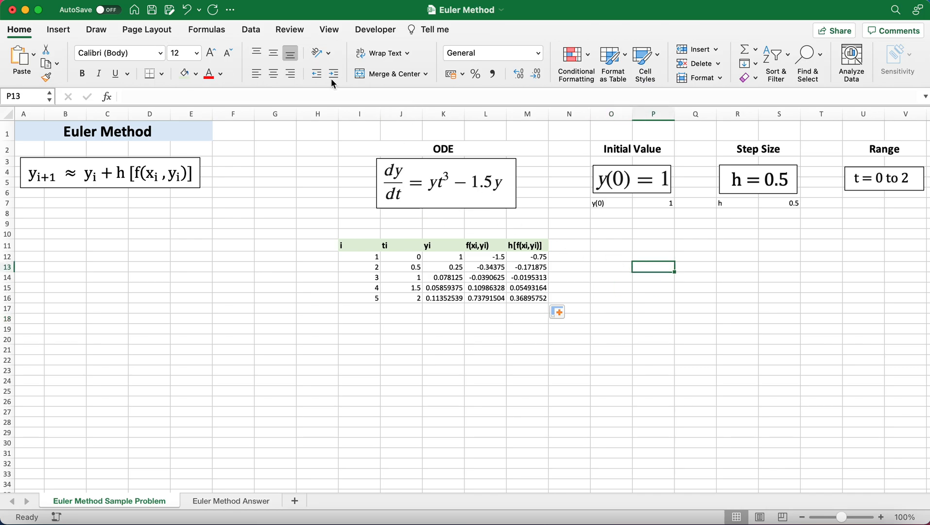
left_click(61, 34)
left_click(651, 338)
left_click(515, 73)
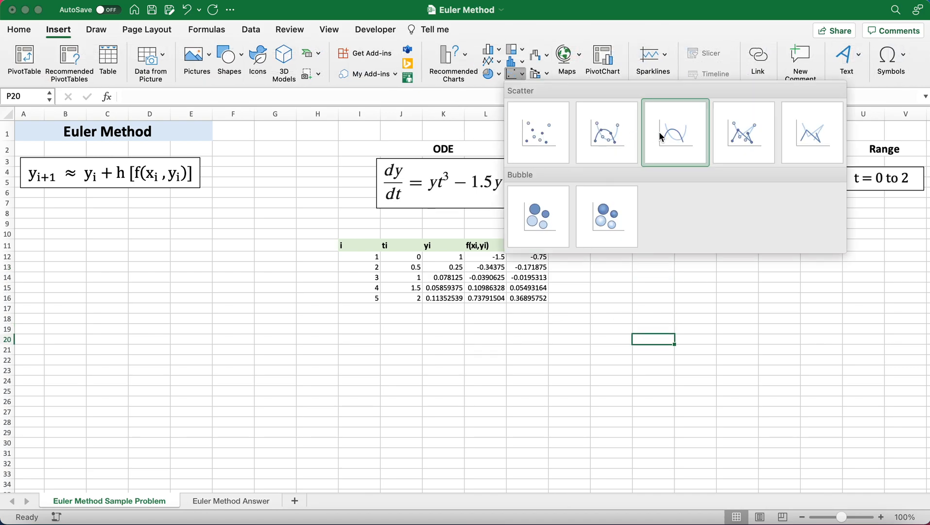
left_click(676, 144)
left_click_drag(503, 266, 764, 258)
- Add a series to the chart with X values from J12:J16 and Y values from K12:K16
left_click(731, 60)
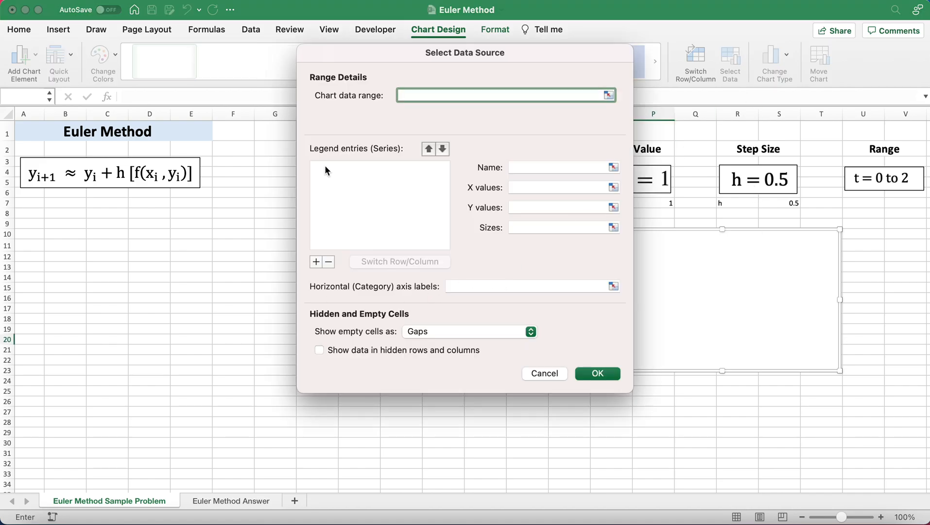
left_click_drag(462, 54, 778, 68)
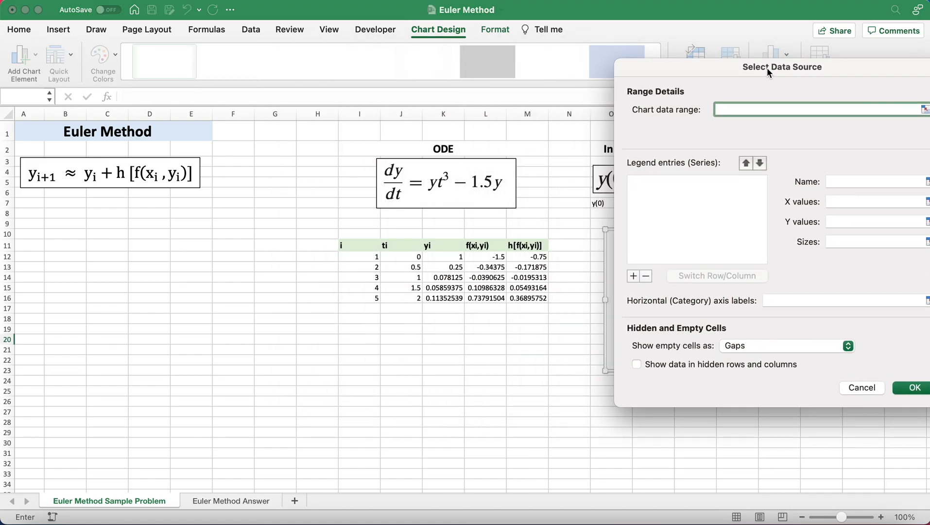
left_click(633, 276)
left_click(840, 202)
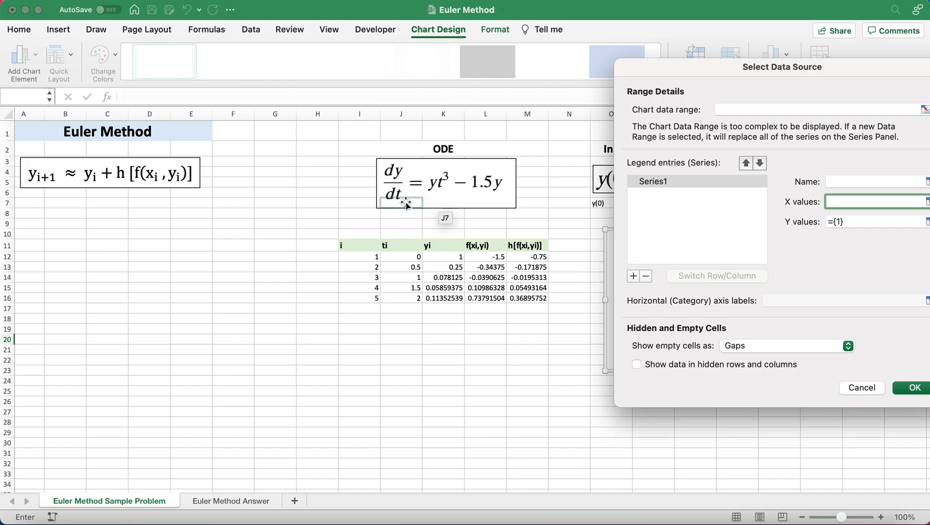
left_click_drag(407, 256, 408, 296)
left_click(853, 222)
key("BackSpace")
key("BackSpace")
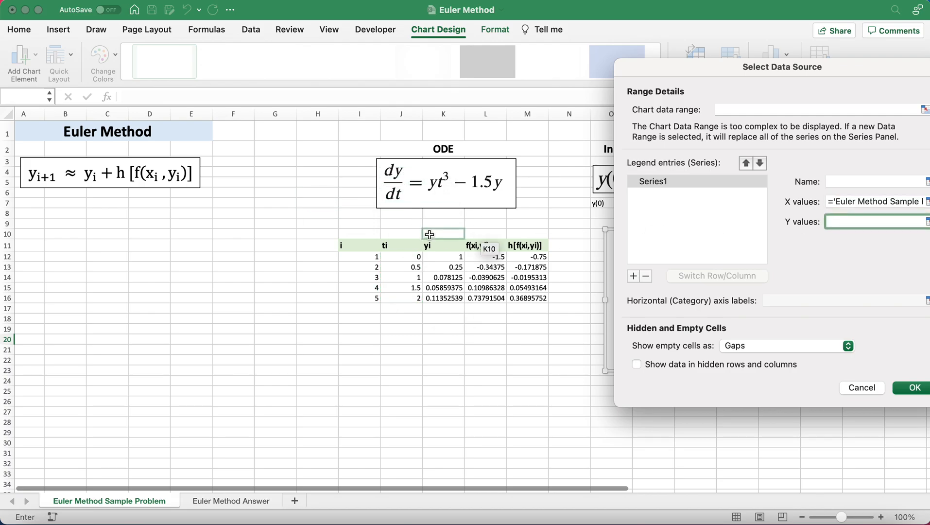
left_click_drag(443, 257, 444, 298)
key("Return")
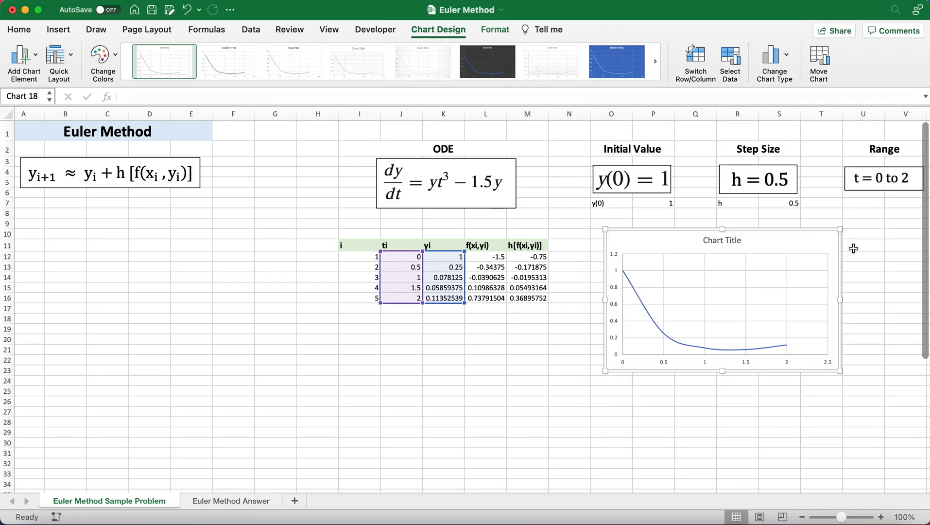
- Delete the title of the scatter chart
left_click(854, 246)
left_click(746, 243)
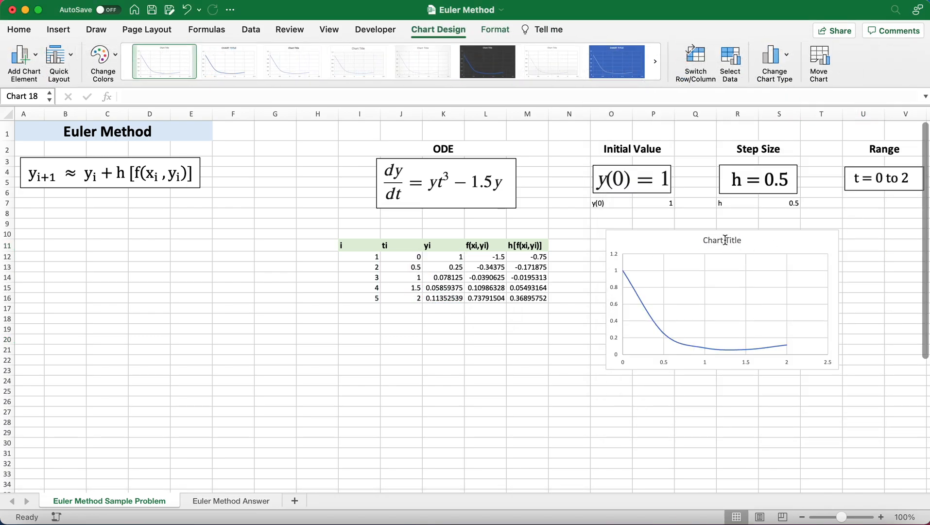
key("Delete")
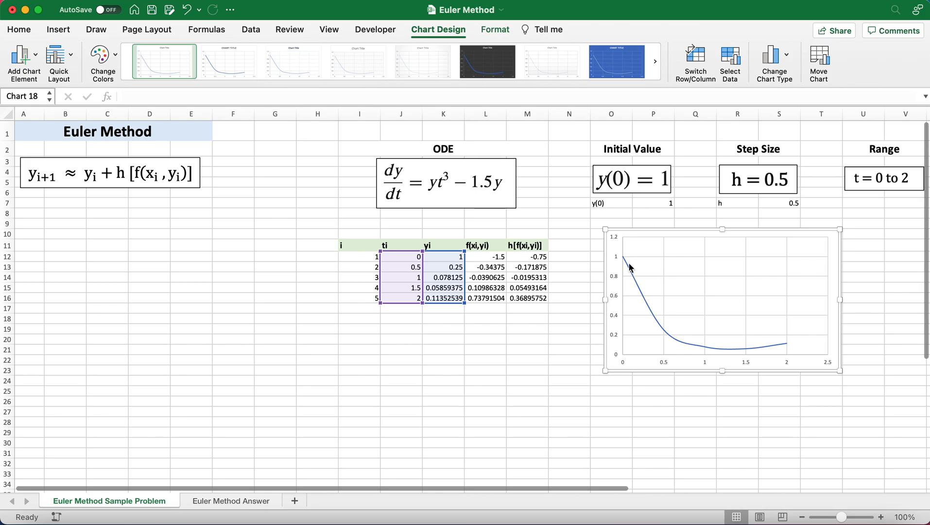